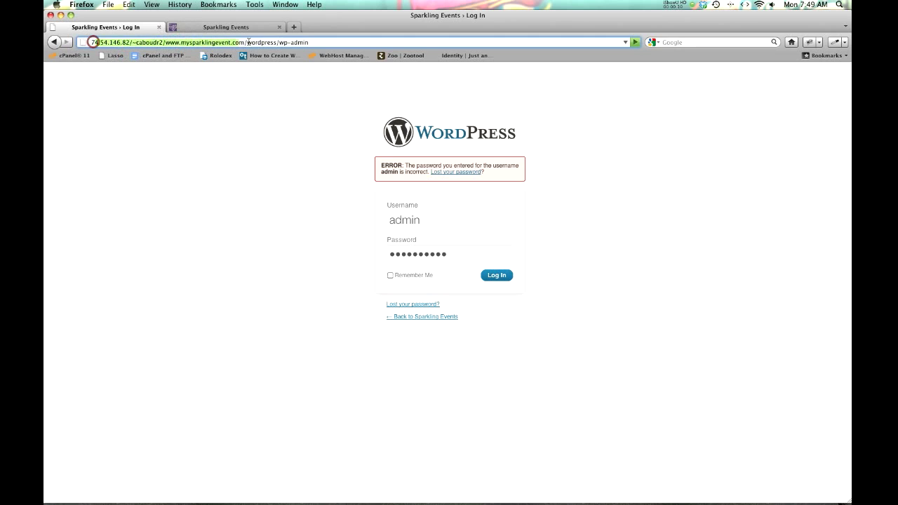
pyautogui.click(310, 42)
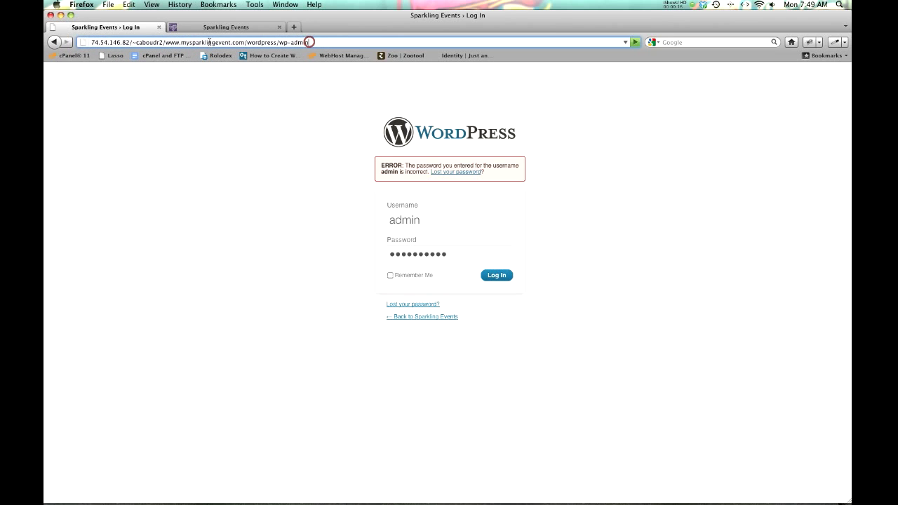
pyautogui.click(279, 43)
pyautogui.click(311, 42)
pyautogui.moveTo(164, 42); pyautogui.dragTo(244, 43)
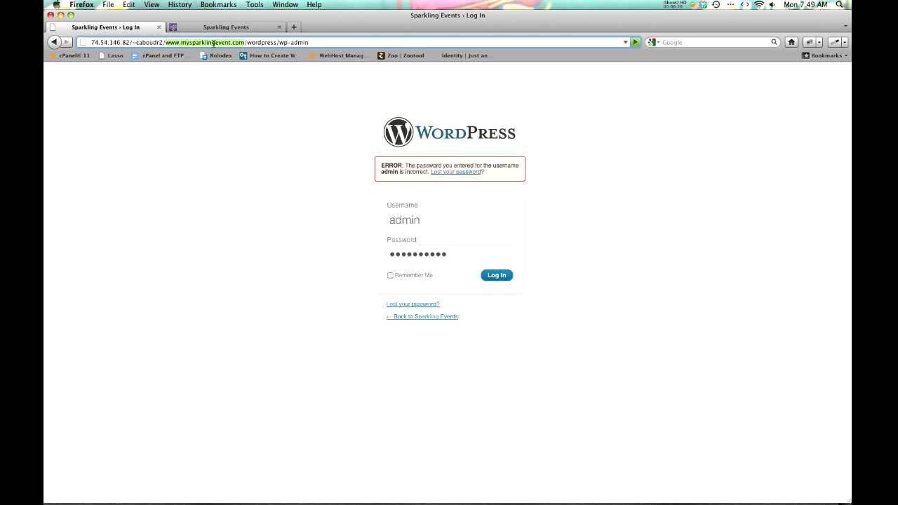
pyautogui.click(245, 43)
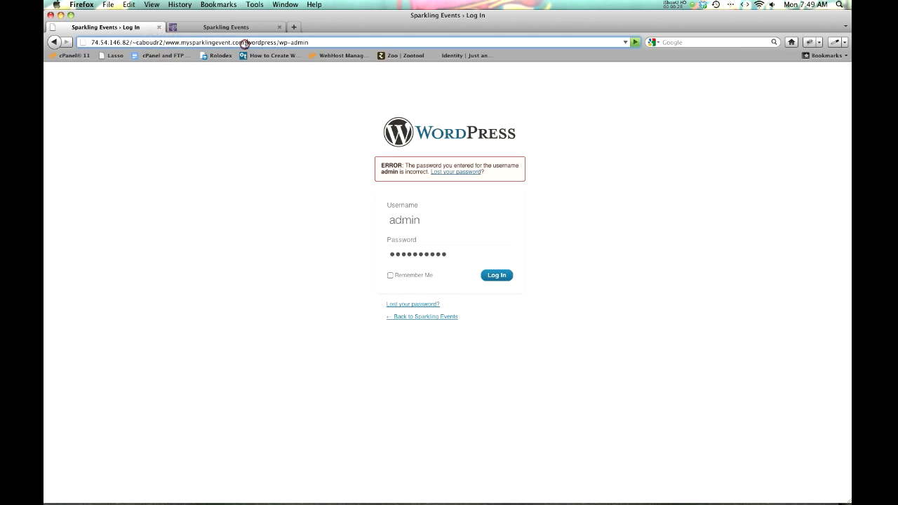
pyautogui.moveTo(278, 43); pyautogui.dragTo(308, 43)
pyautogui.press('BackSpace')
pyautogui.press('BackSpace')
pyautogui.press('BackSpace')
pyautogui.press('BackSpace')
pyautogui.press('BackSpace')
pyautogui.press('BackSpace')
pyautogui.press('BackSpace')
pyautogui.press('BackSpace')
pyautogui.press('BackSpace')
pyautogui.press('BackSpace')
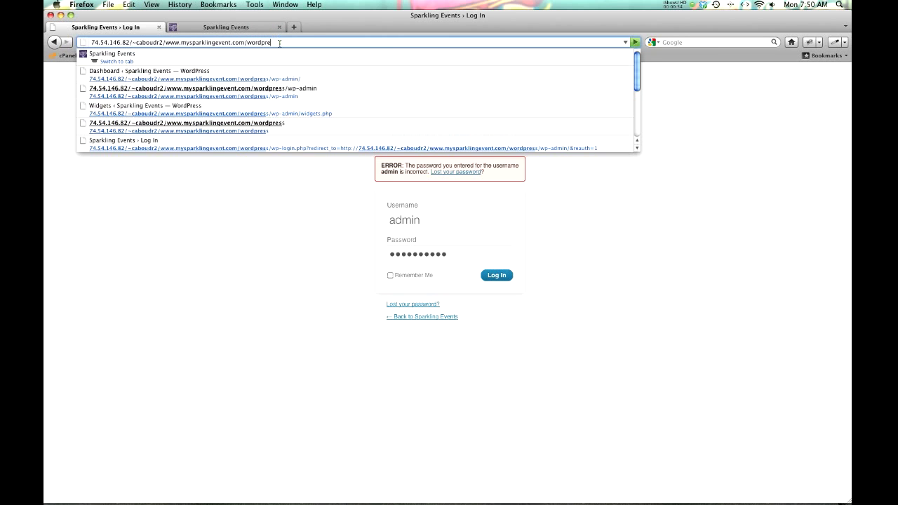
pyautogui.write('wp-admin')
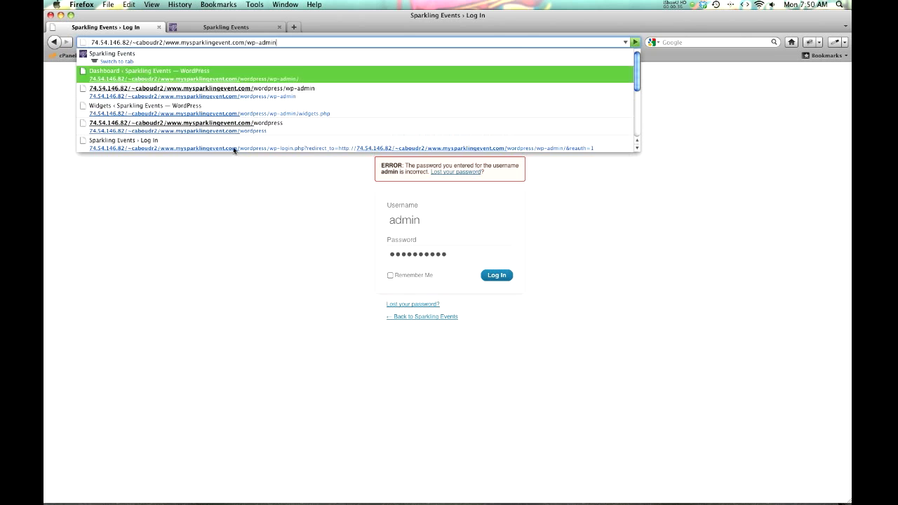
pyautogui.press('Return')
pyautogui.click(195, 255)
pyautogui.moveTo(166, 43); pyautogui.dragTo(300, 42)
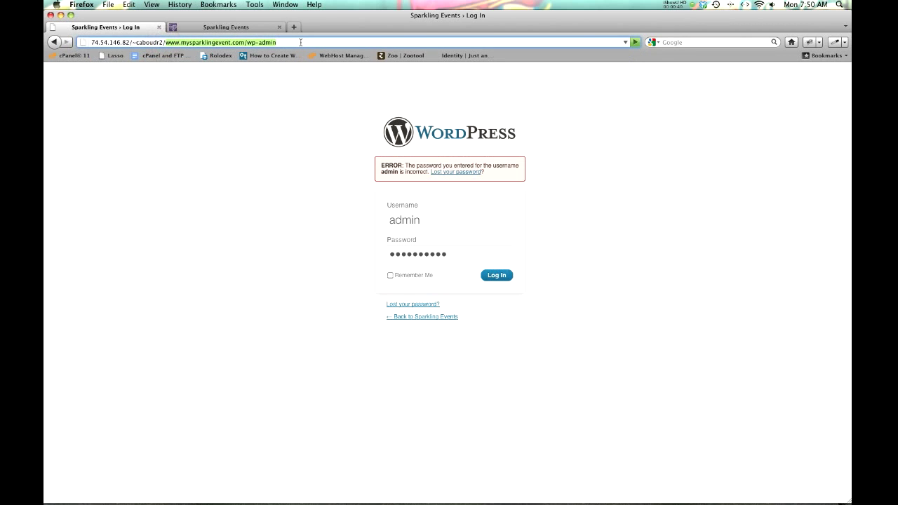
pyautogui.click(287, 107)
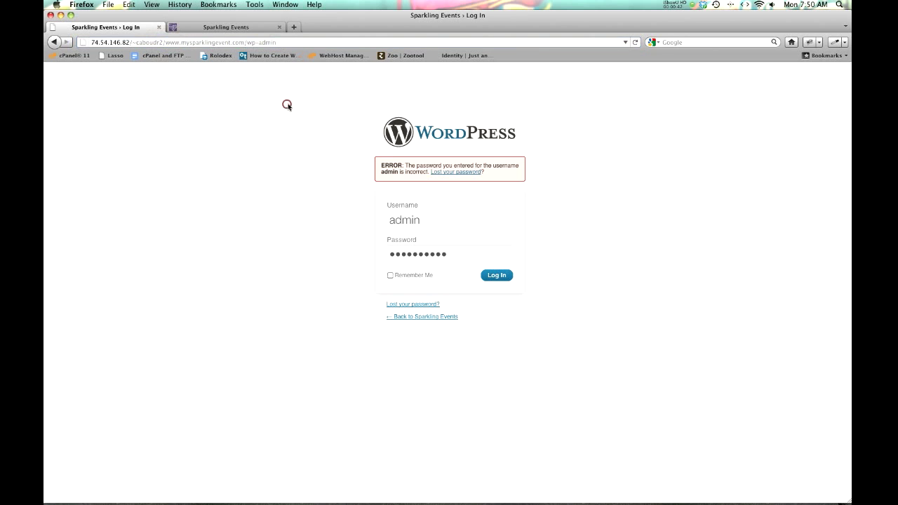
# - Undo the address edits to restore the path ending in wordpress/wp-admin
pyautogui.click(282, 42)
pyautogui.press('super+c')
pyautogui.press('super+z')
pyautogui.press('super+z')
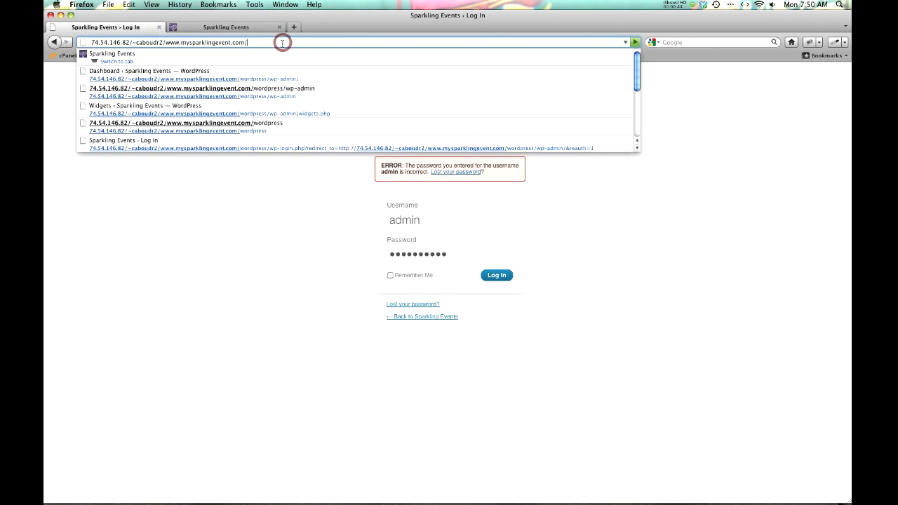
pyautogui.press('super+z')
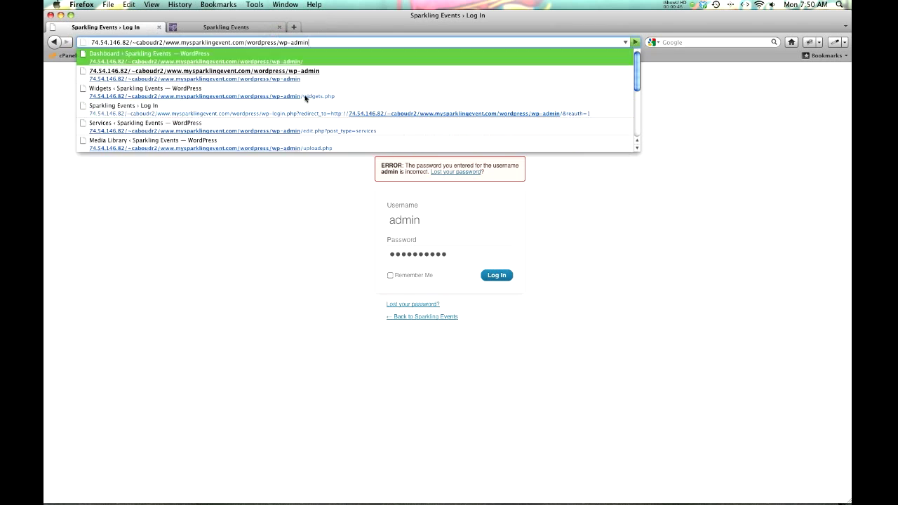
pyautogui.click(358, 195)
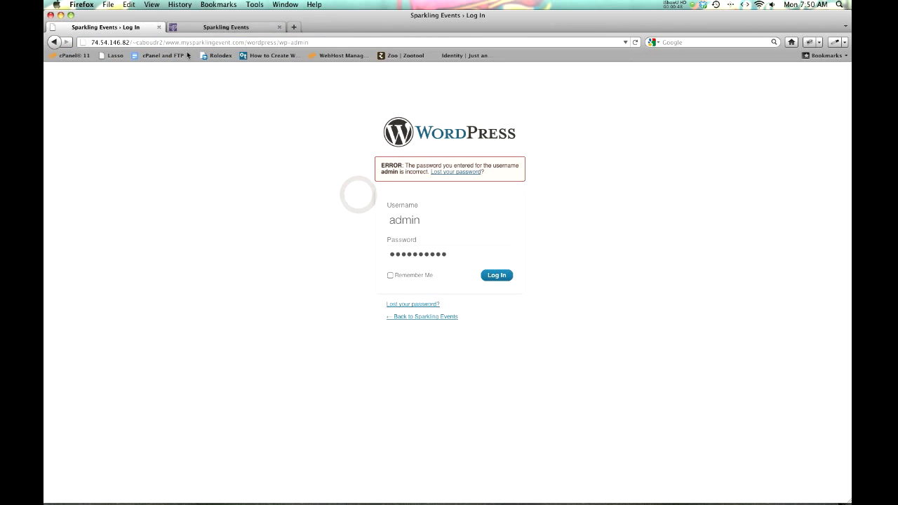
# - Log in to the site as admin with the prefilled credentials and dismiss the offer to update the saved password
pyautogui.click(215, 151)
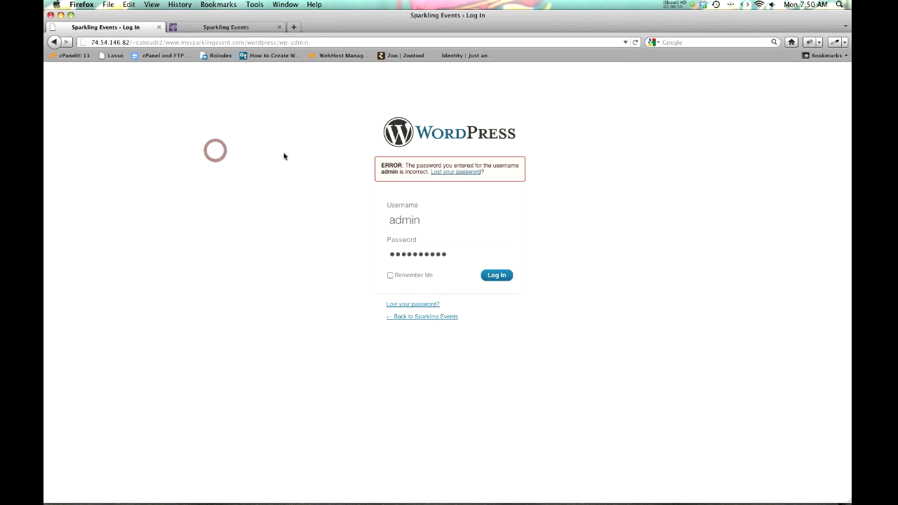
pyautogui.click(501, 277)
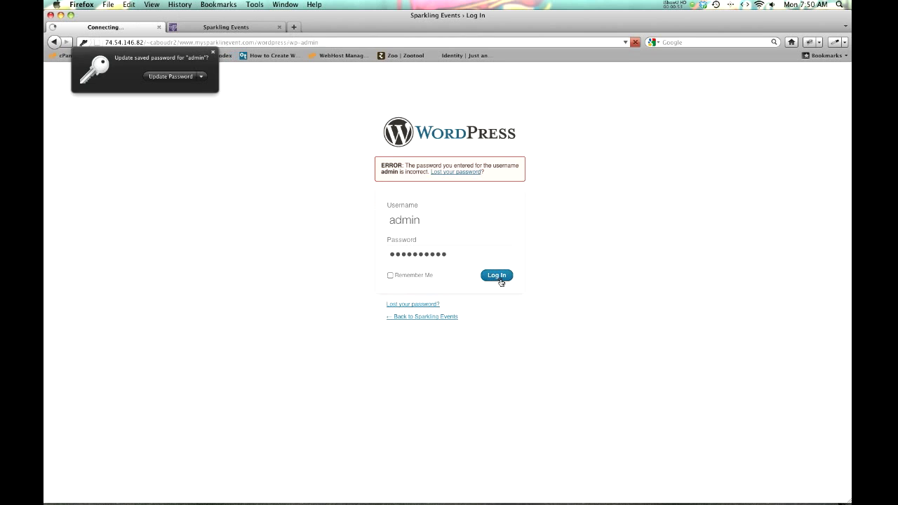
pyautogui.click(212, 60)
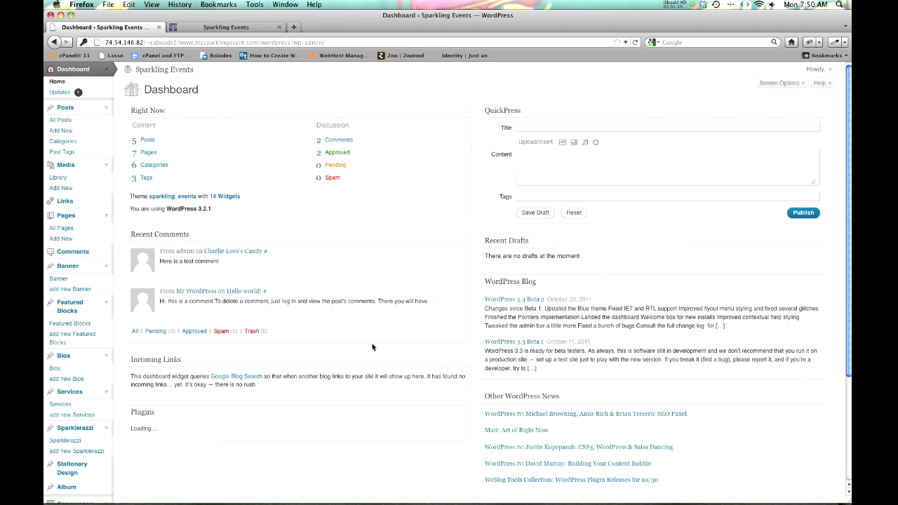
# - Hide every dashboard box except Right Now using the screen options, and close the options
pyautogui.click(791, 83)
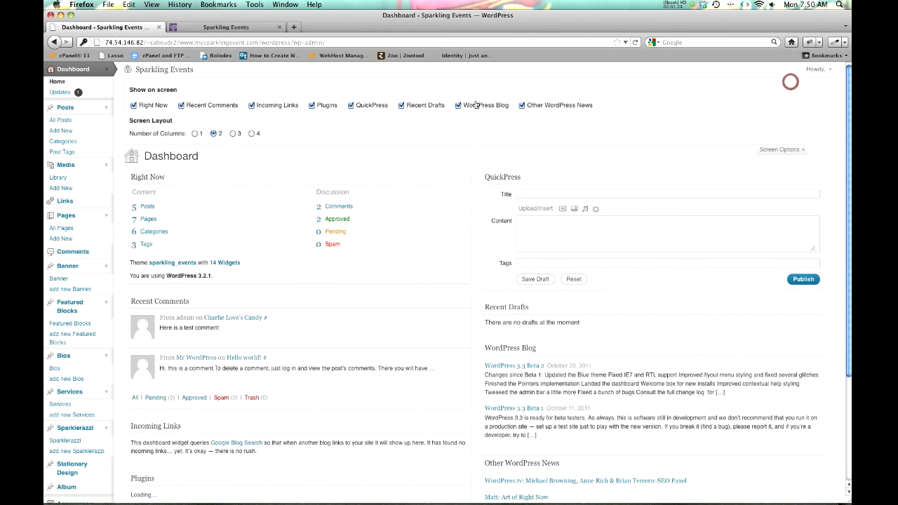
pyautogui.click(524, 105)
pyautogui.click(481, 105)
pyautogui.click(425, 105)
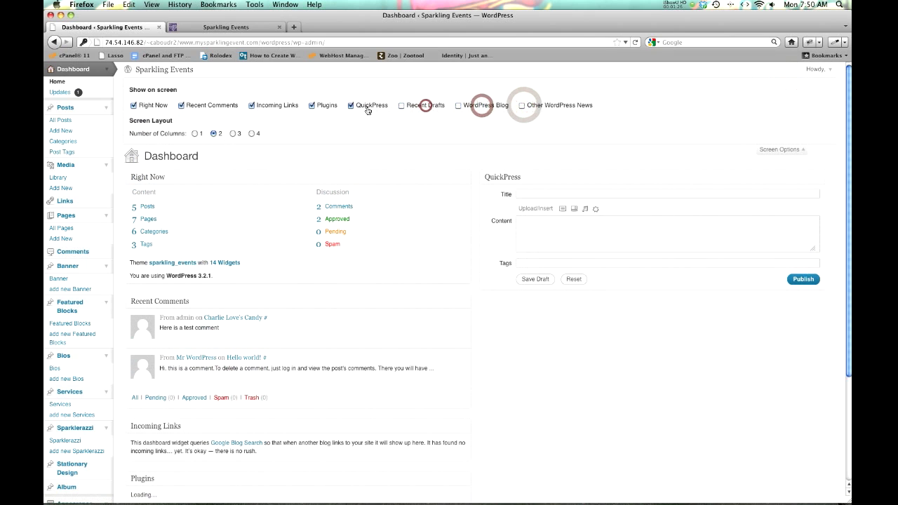
pyautogui.click(366, 106)
pyautogui.click(321, 106)
pyautogui.click(263, 110)
pyautogui.click(222, 109)
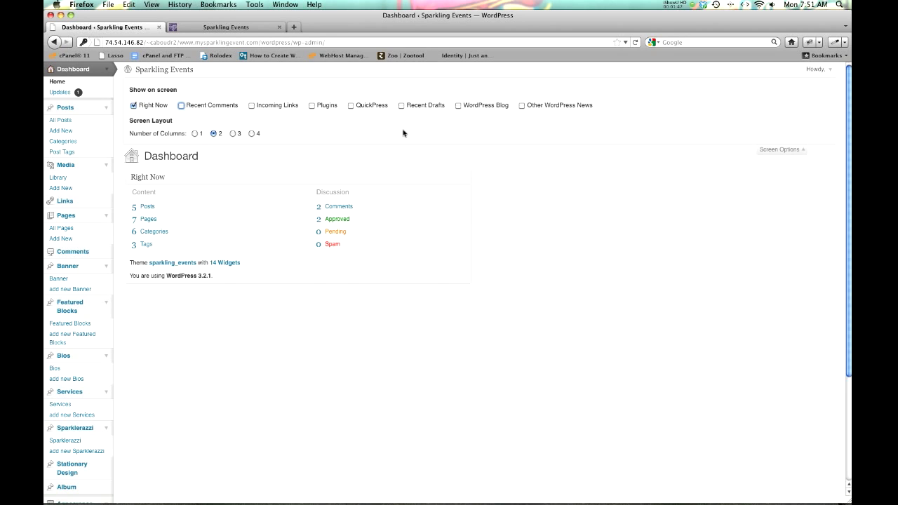
pyautogui.click(785, 150)
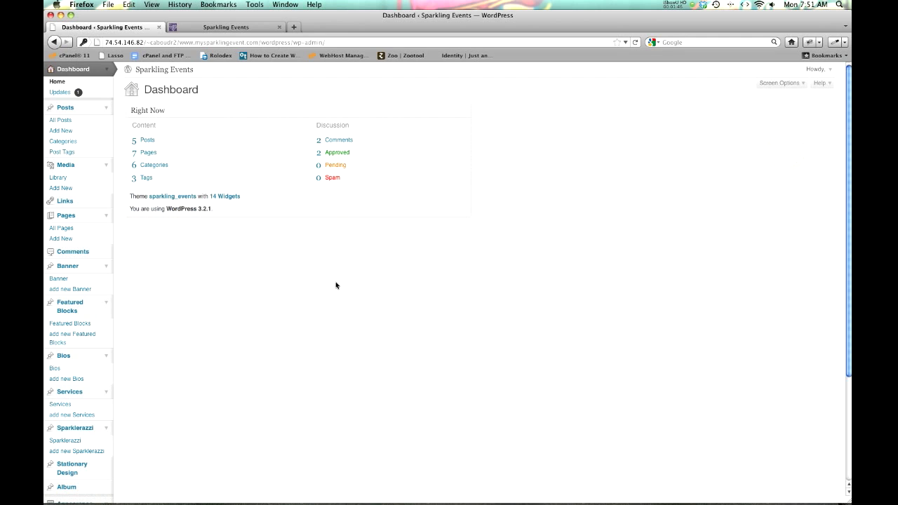
# - Collapse the Posts, Media, Banner, Featured Blocks, Services, Sparklerazzi and Appearance sections of the admin navigation, and show the pages list
pyautogui.click(103, 108)
pyautogui.click(106, 122)
pyautogui.click(94, 151)
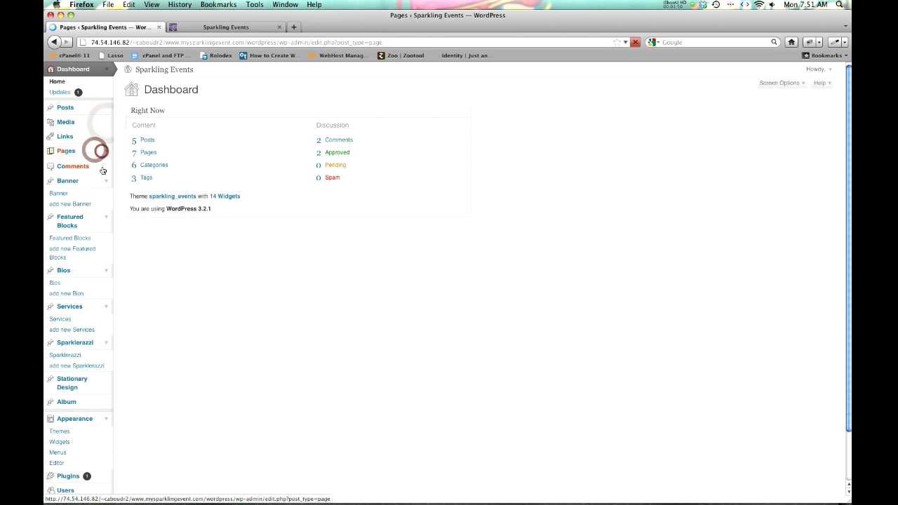
pyautogui.click(106, 181)
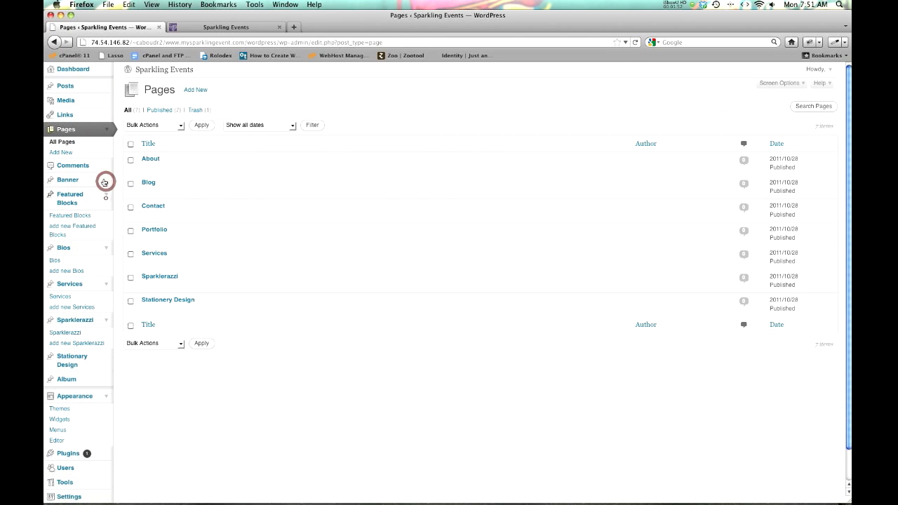
pyautogui.click(106, 196)
pyautogui.click(105, 253)
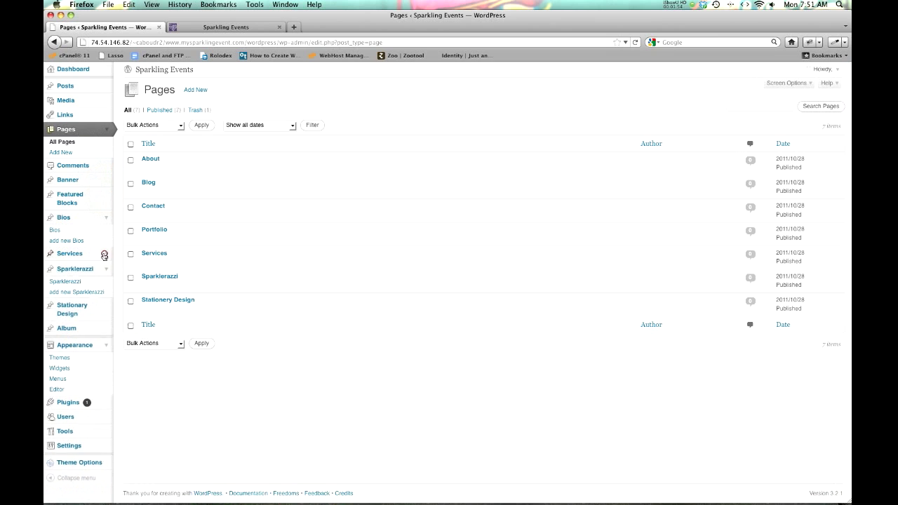
pyautogui.click(105, 267)
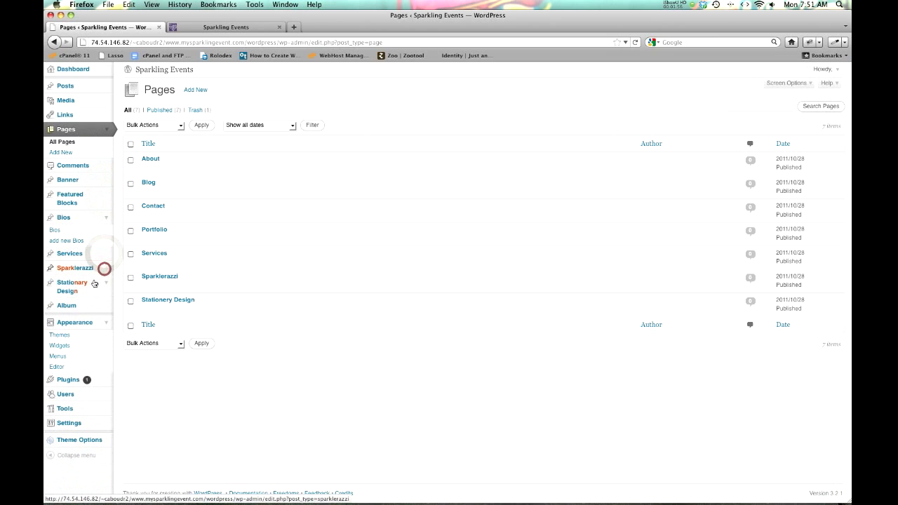
pyautogui.click(104, 323)
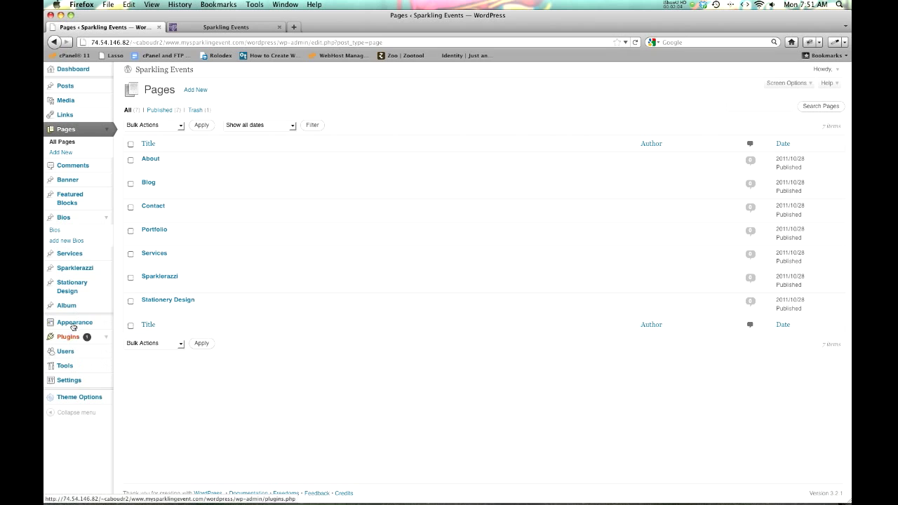
# - Show the list of all users and open the admin user's profile
pyautogui.click(106, 352)
pyautogui.click(60, 364)
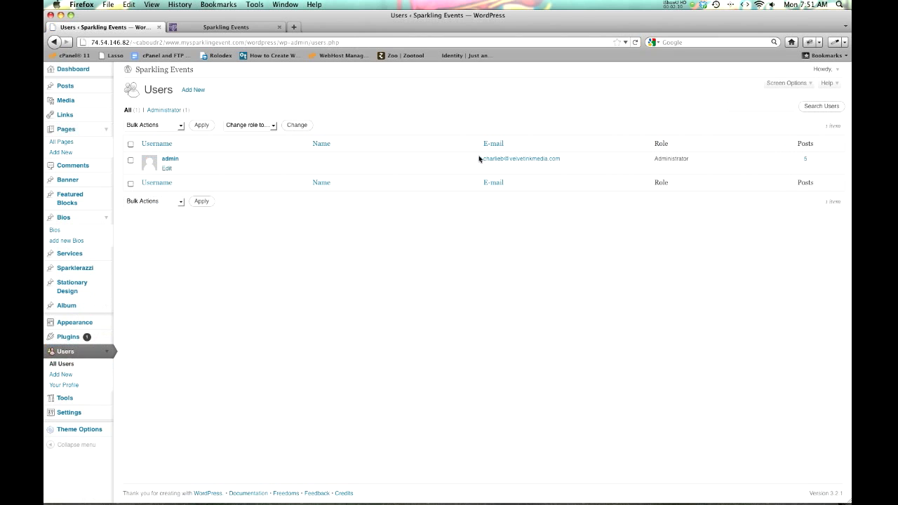
pyautogui.click(167, 161)
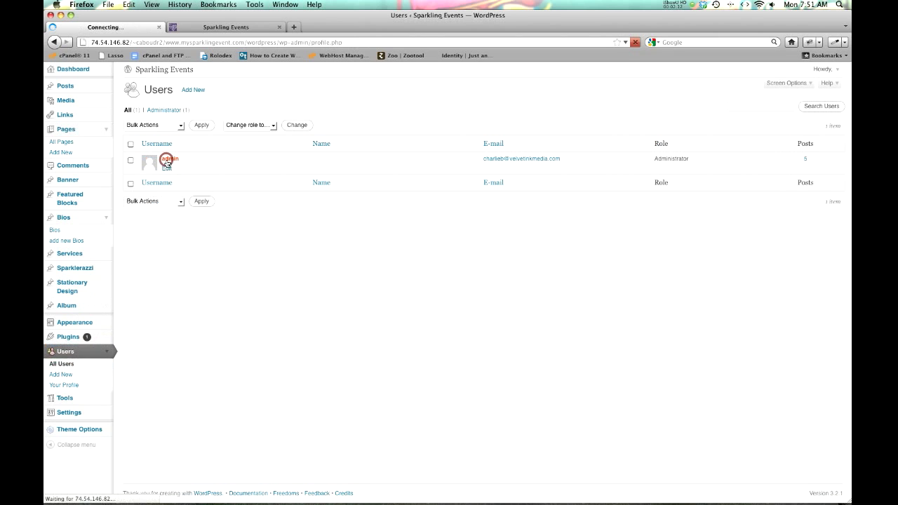
# - Examine the admin profile's username, e-mail and new password fields
pyautogui.scroll(-3, 398, 295)
pyautogui.moveTo(320, 315); pyautogui.dragTo(214, 309)
pyautogui.scroll(3, 221, 280)
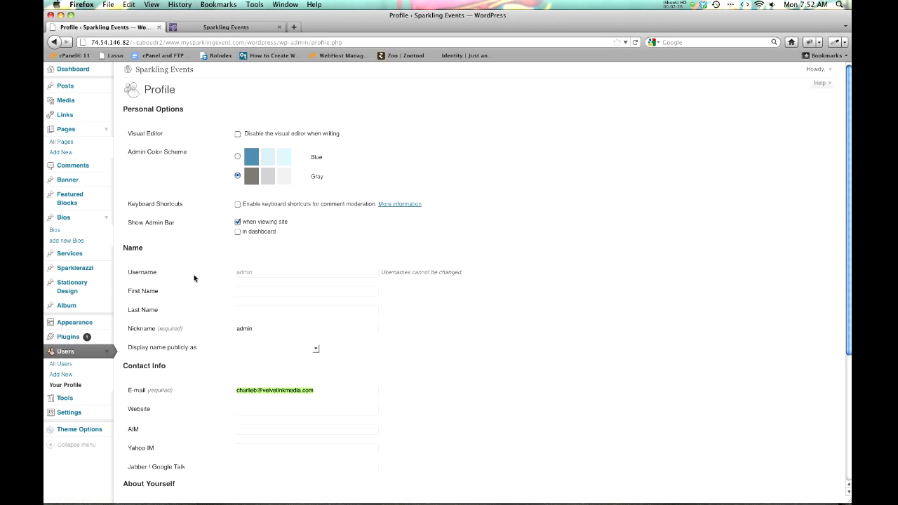
pyautogui.doubleClick(247, 271)
pyautogui.scroll(-5, 248, 273)
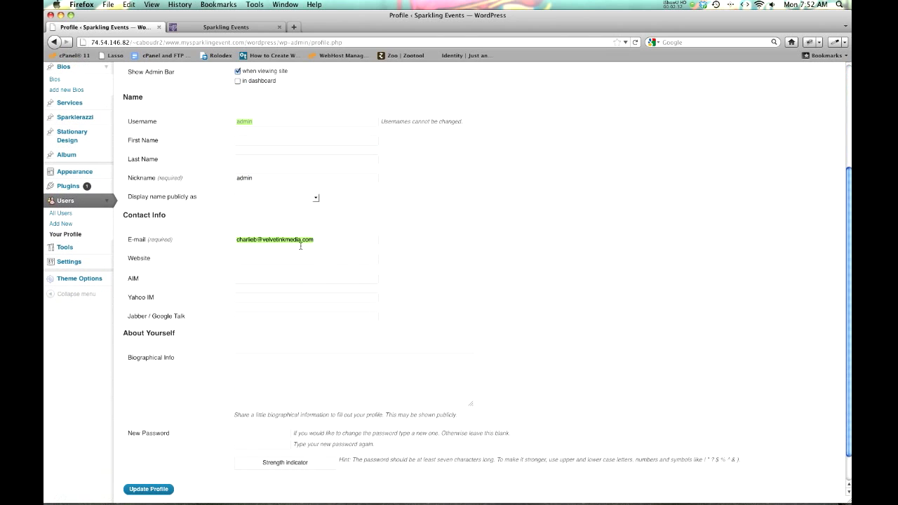
pyautogui.click(321, 242)
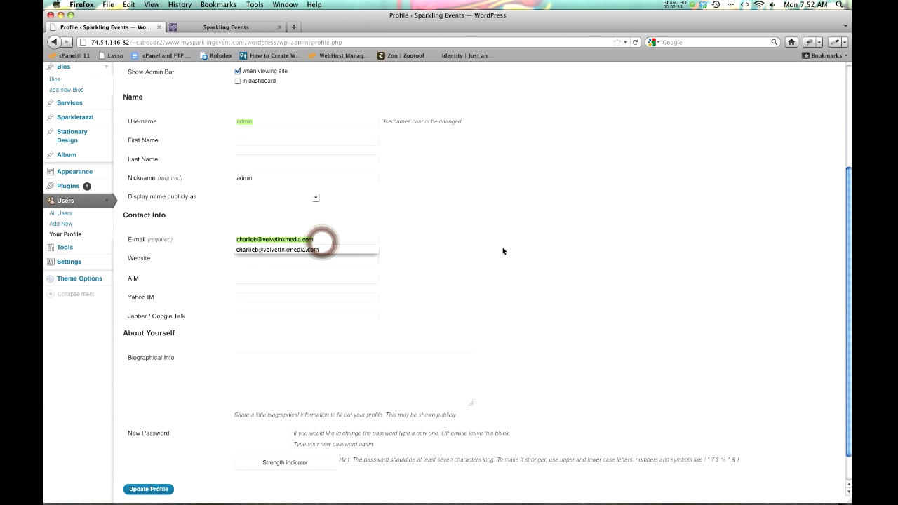
pyautogui.scroll(-1, 442, 283)
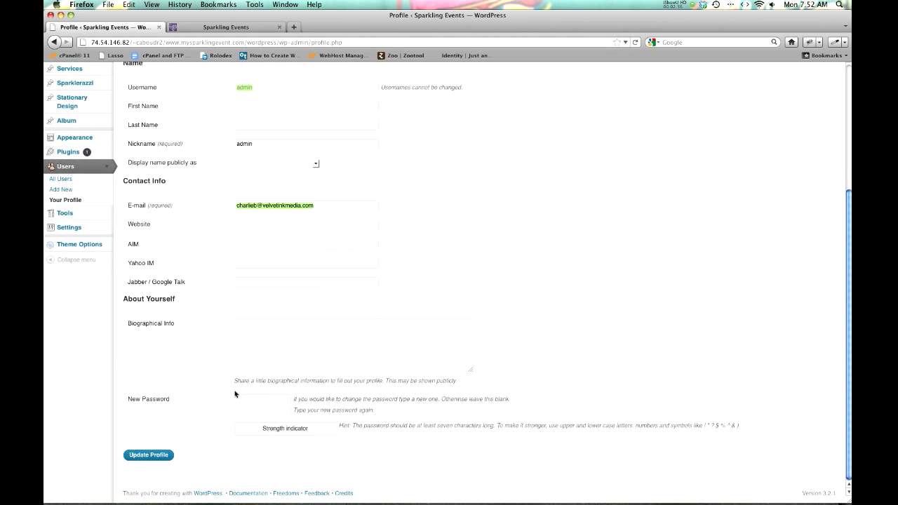
pyautogui.scroll(6, 238, 393)
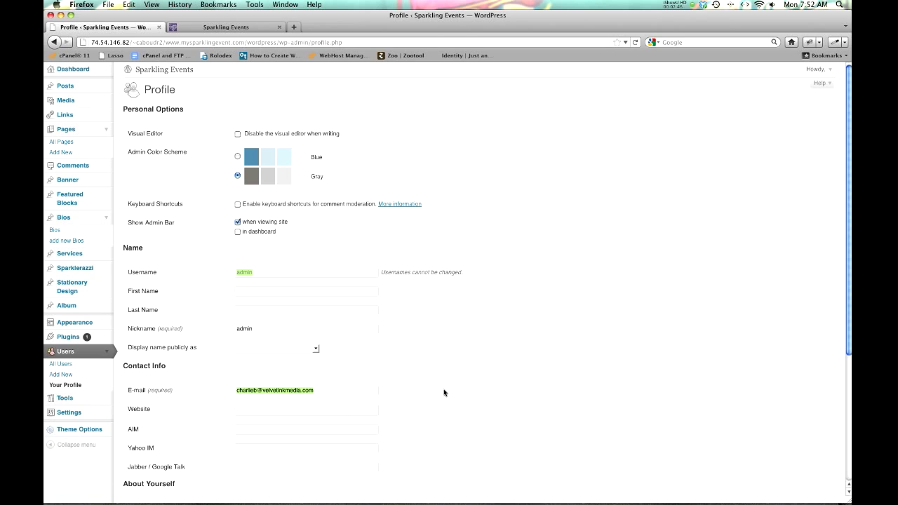
# - Start a new user from the user list and fill in the username, e-mail, first name and last name
pyautogui.click(64, 367)
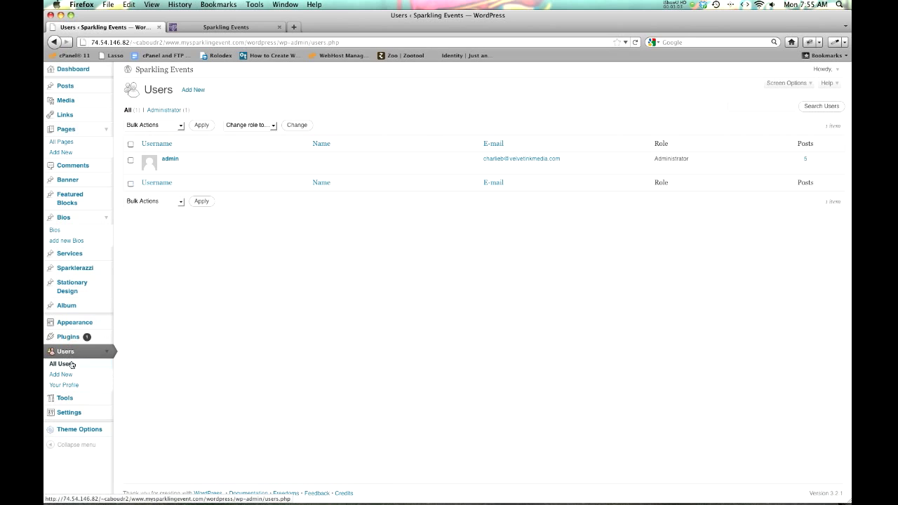
pyautogui.click(189, 92)
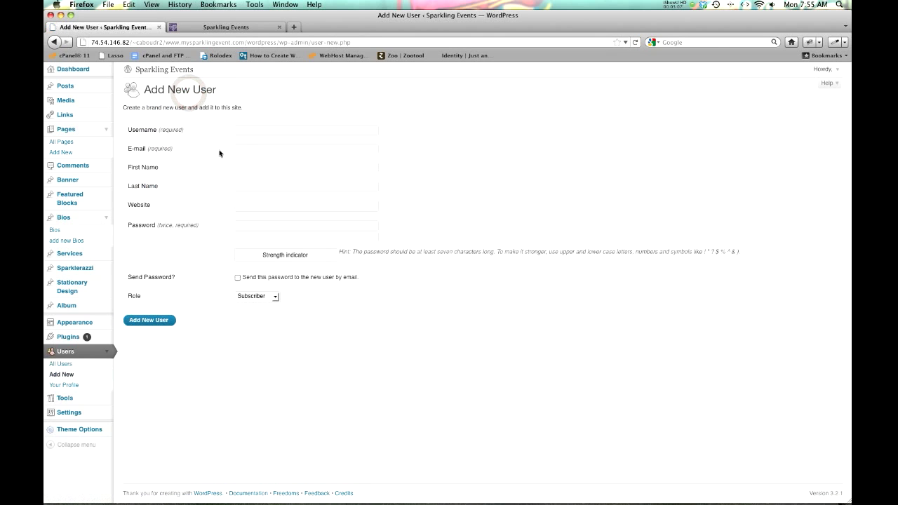
pyautogui.click(245, 131)
pyautogui.write('ebony')
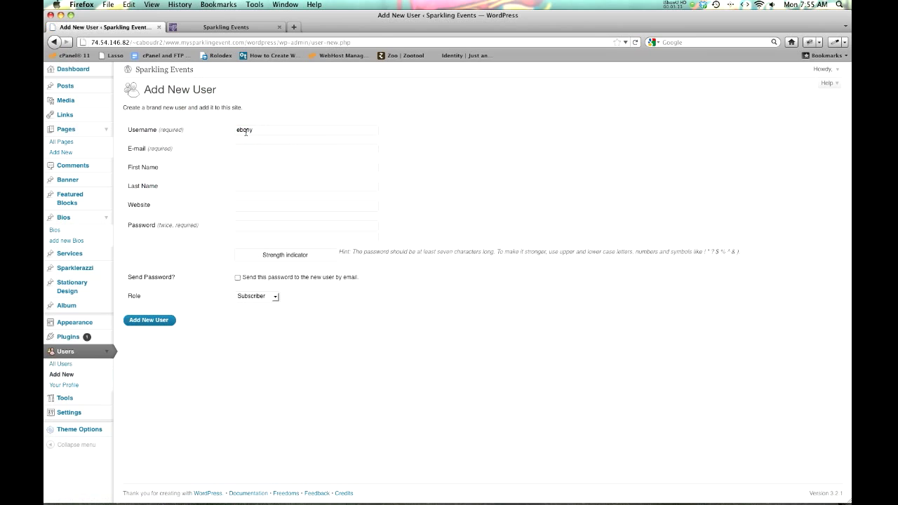
pyautogui.press('super+v')
pyautogui.write('Ebon')
pyautogui.write('S')
pyautogui.write('pa')
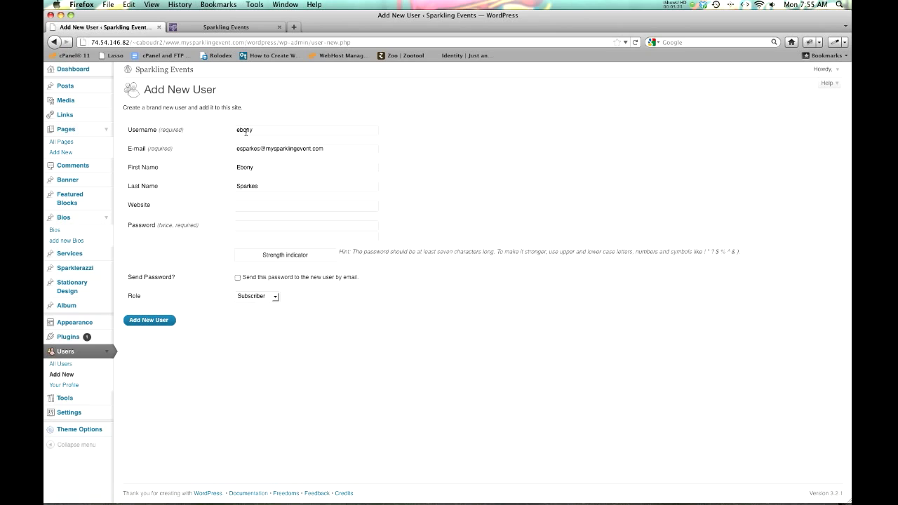
# - Enter the new user's password in both password fields and enable sending it to the user by e-mail
pyautogui.write('•••••••••••')
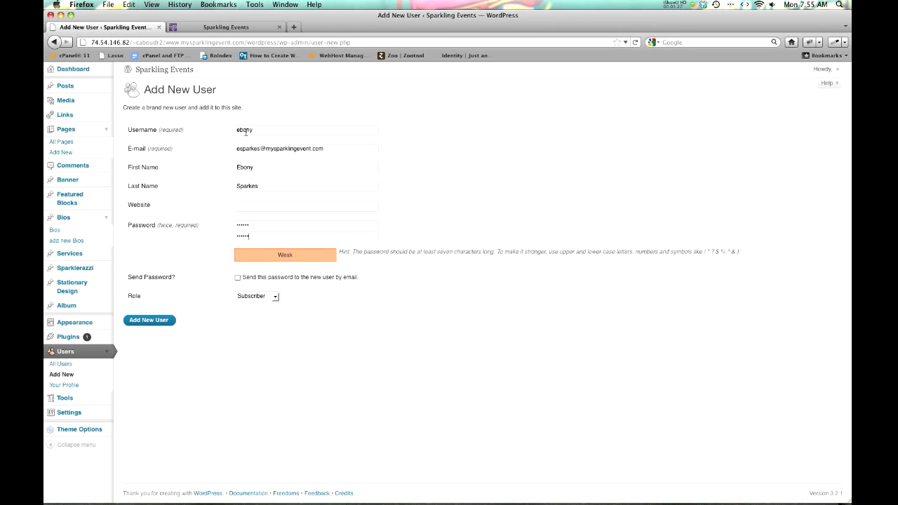
pyautogui.click(238, 279)
pyautogui.click(282, 320)
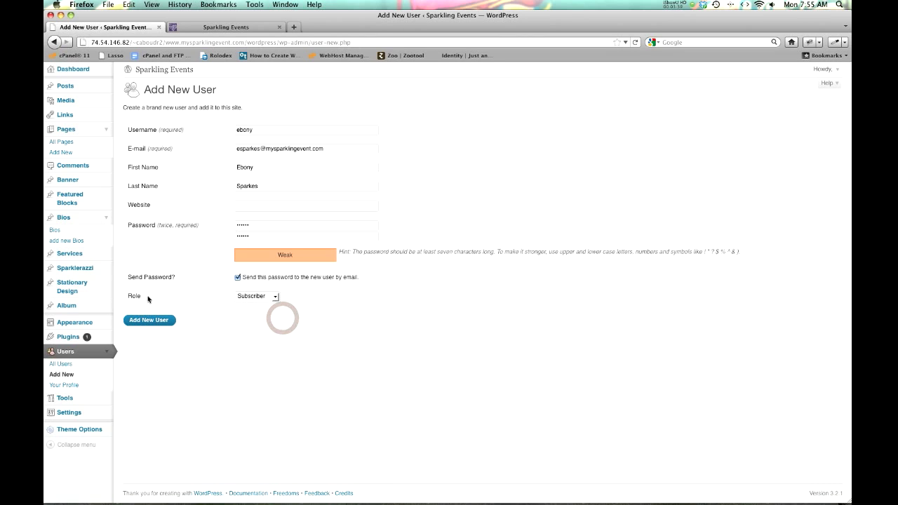
# - Set the new user's role to Administrator and add the user to the site
pyautogui.click(274, 297)
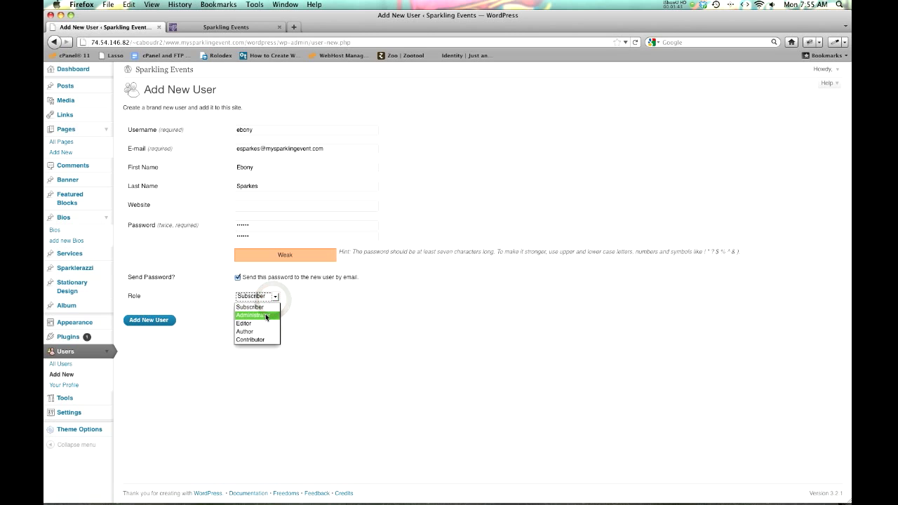
pyautogui.click(244, 317)
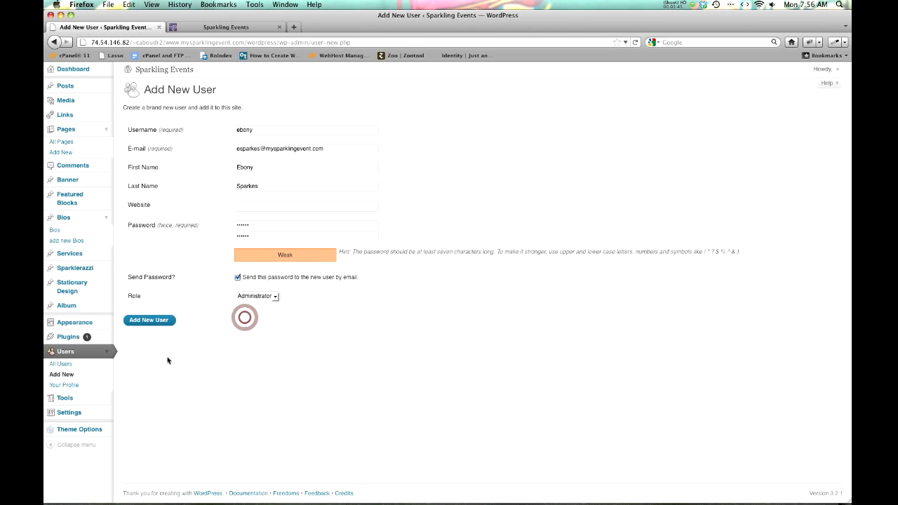
pyautogui.click(138, 319)
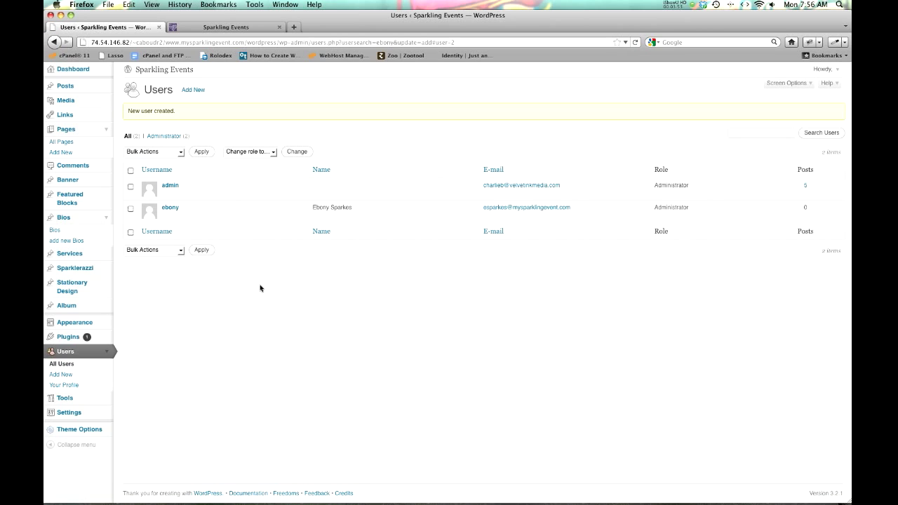
pyautogui.click(285, 354)
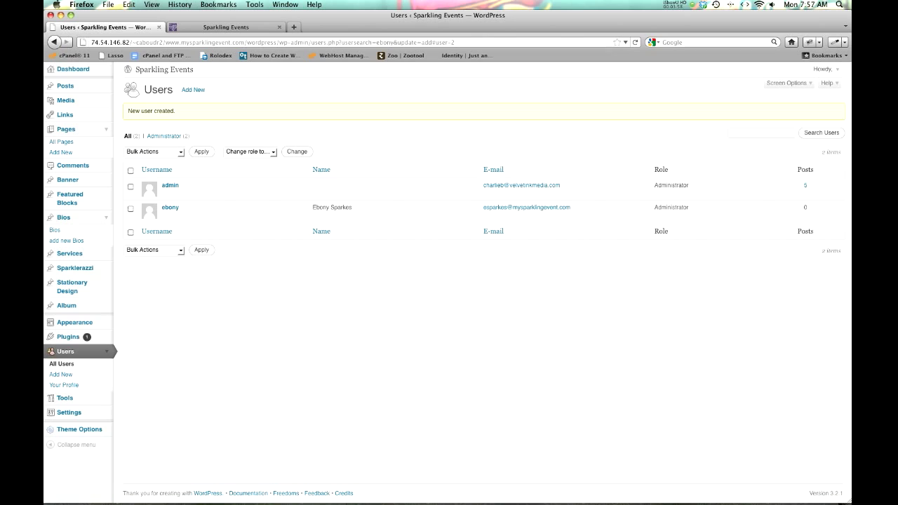